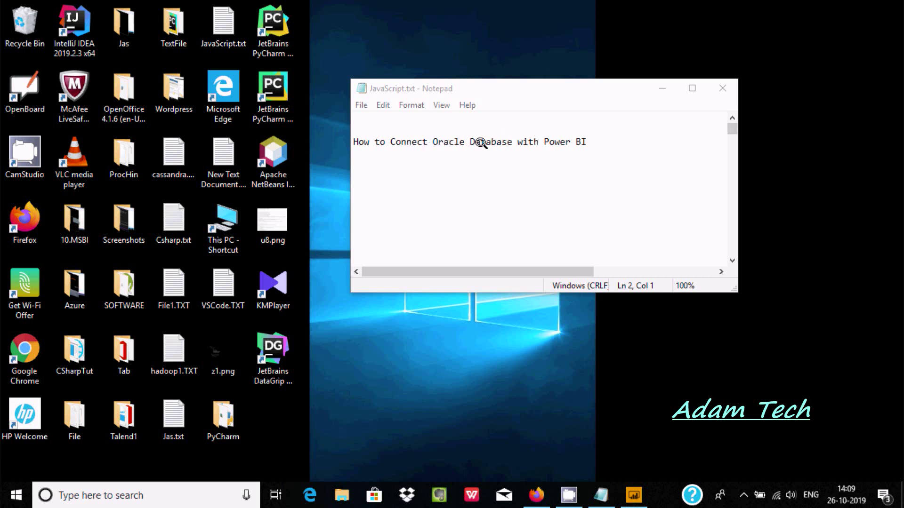
Highlight part of the 'How to Connect Oracle Database with Power BI' title in Notepad
mouse_move(605, 142)
left_mouse_down()
mouse_move(476, 140)
mouse_move(599, 137)
left_mouse_up()
In Power BI, open the full Get Data catalogue and pick Oracle database under Database
left_click(636, 496)
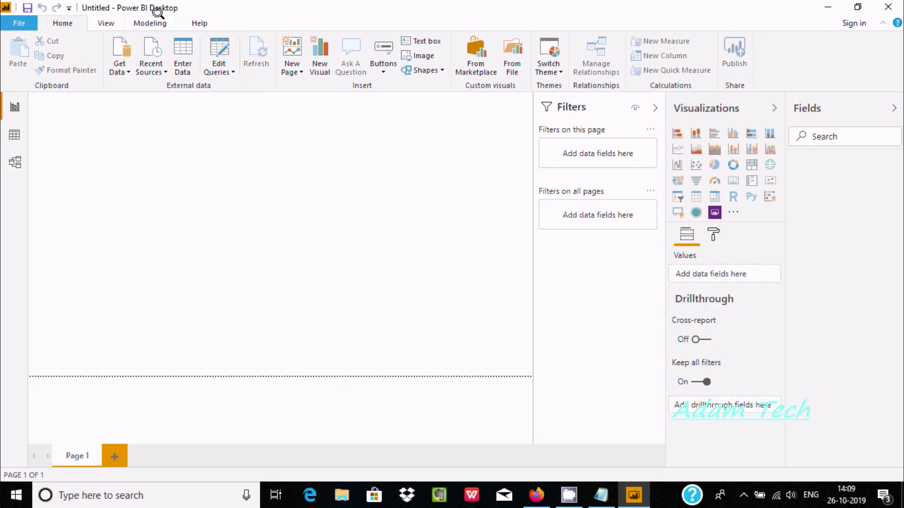
left_click(119, 69)
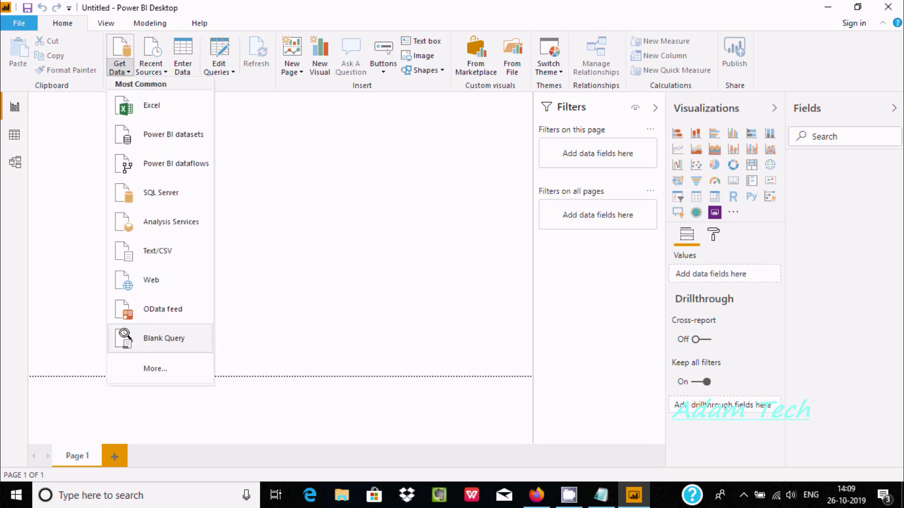
left_click(143, 366)
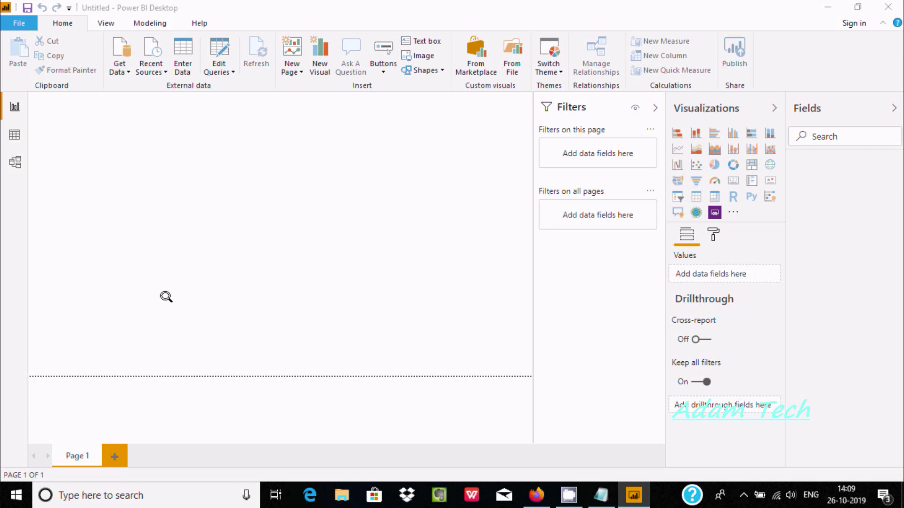
left_click(285, 140)
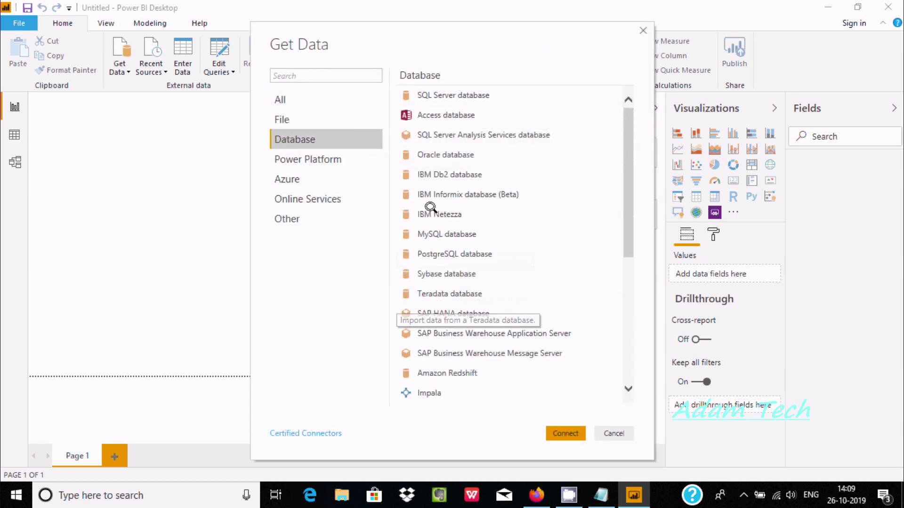
left_click(420, 152)
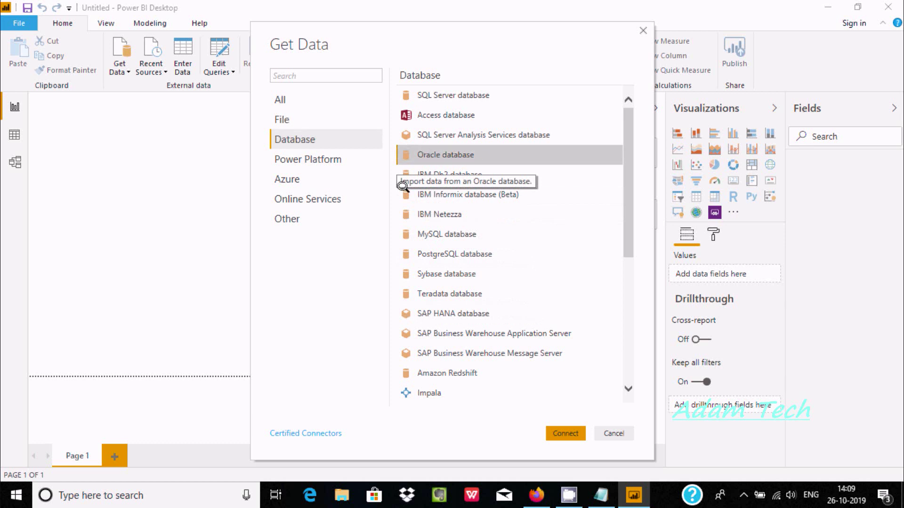
Try connecting with Oracle database, then dismiss the provider warning and cancel the server dialog
left_click(550, 430)
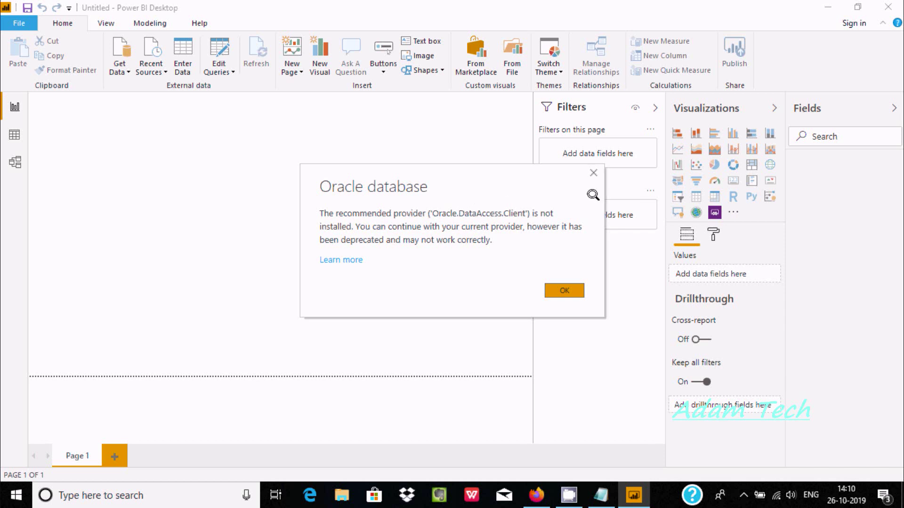
left_click(594, 172)
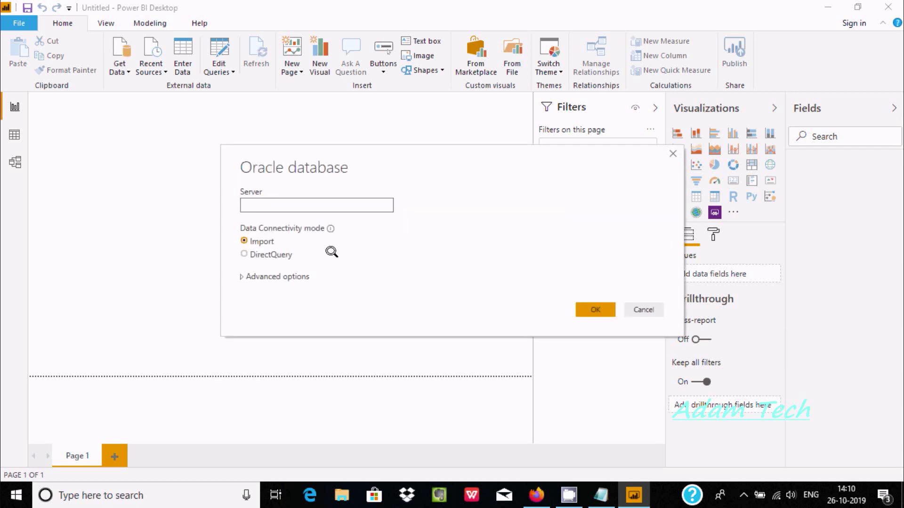
left_click(647, 308)
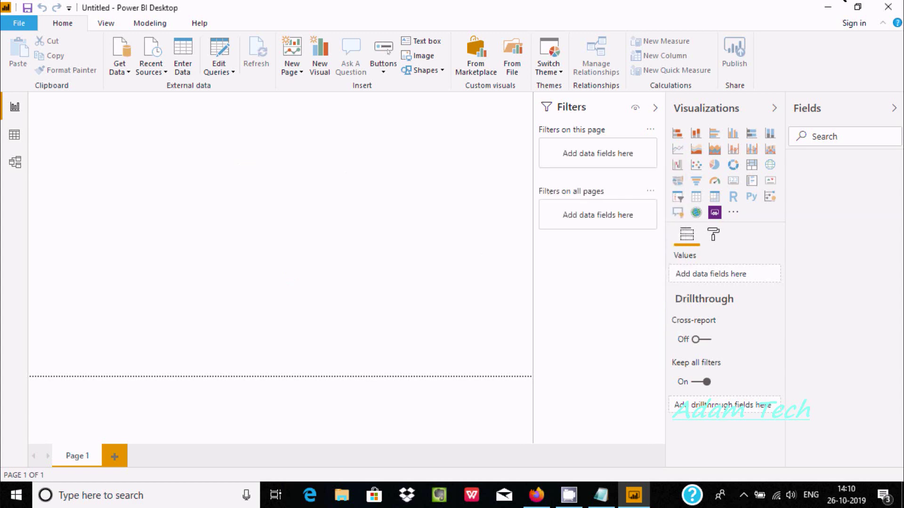
Minimize Power BI and reach Administrative Tools through Control Panel's System and Security
left_click(828, 7)
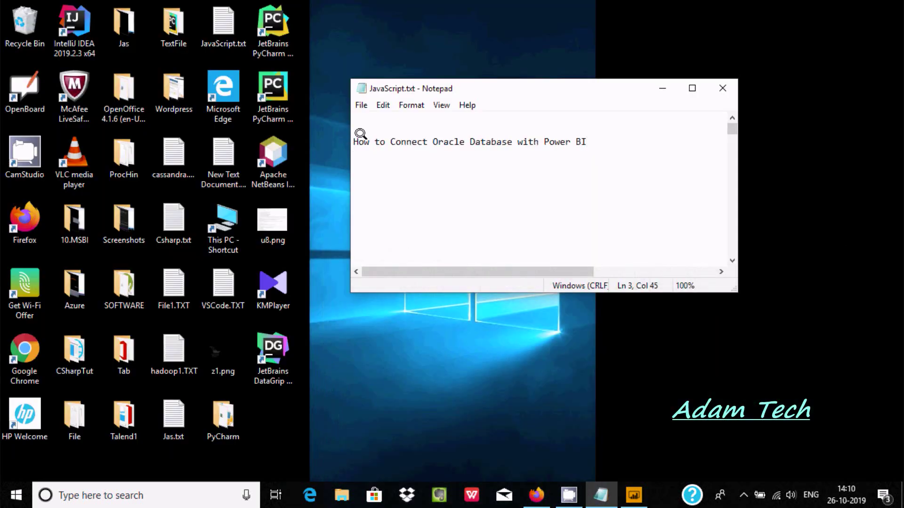
left_click(70, 496)
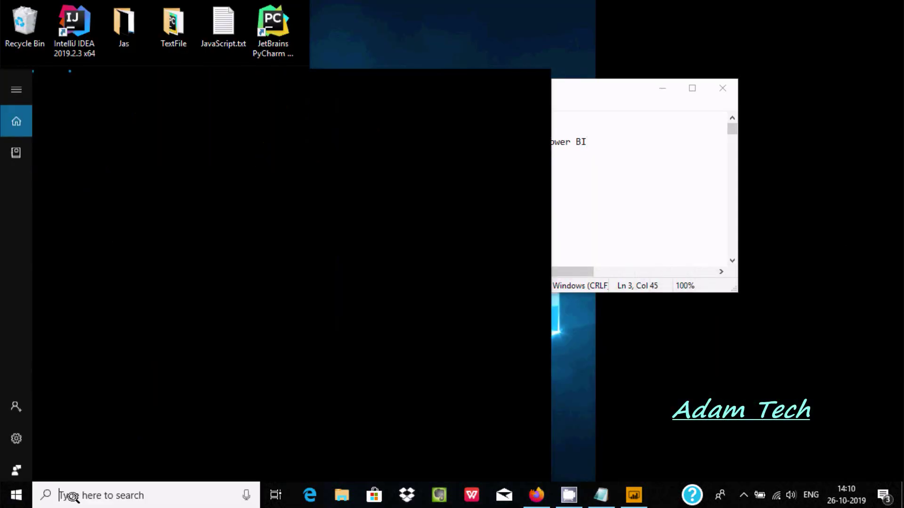
type("control")
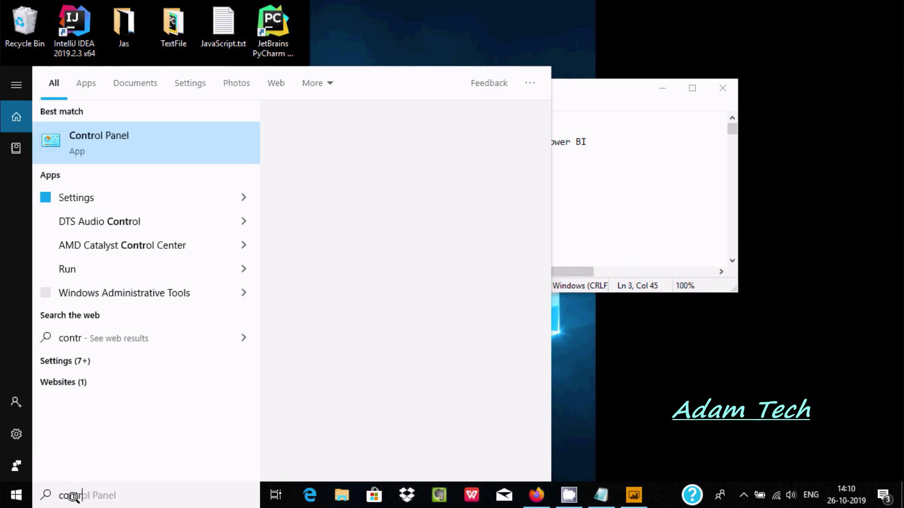
left_click(81, 137)
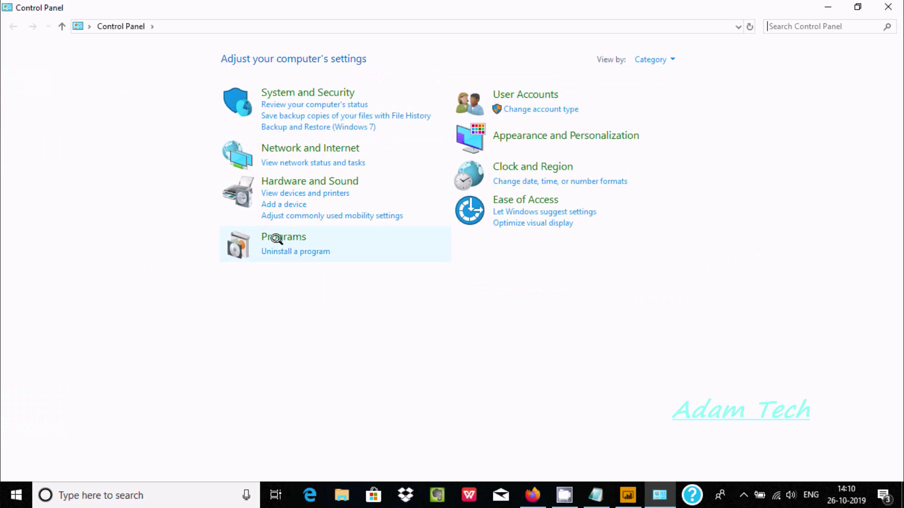
left_click(295, 92)
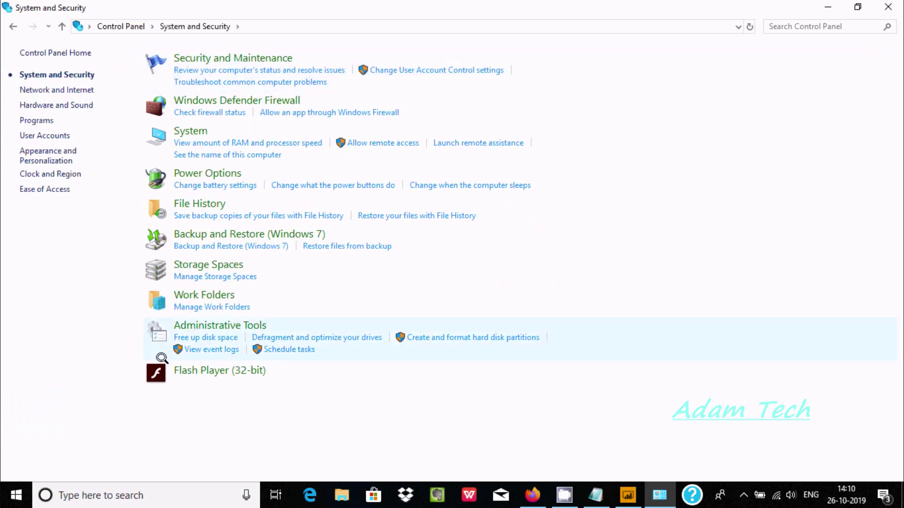
left_click(189, 321)
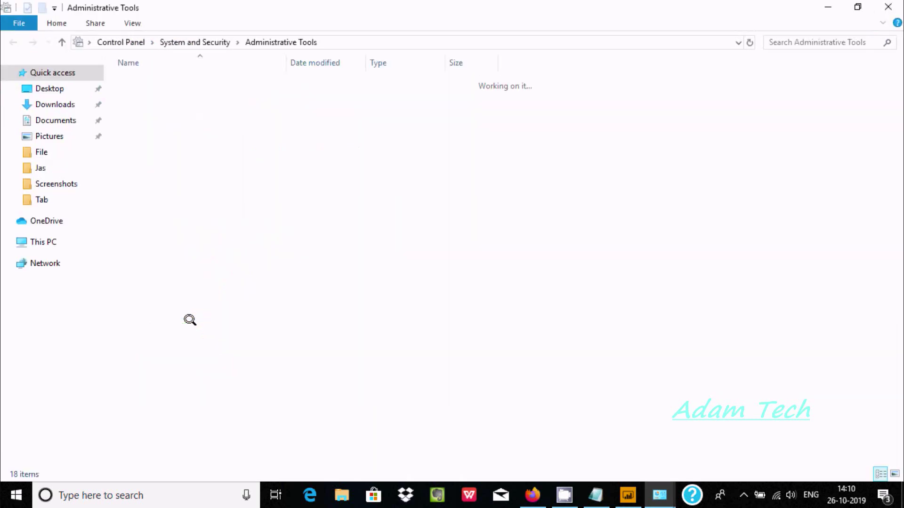
Add a 64-bit ODBC user data source using the Oracle in OraDb11g_home1 driver
left_click(171, 175)
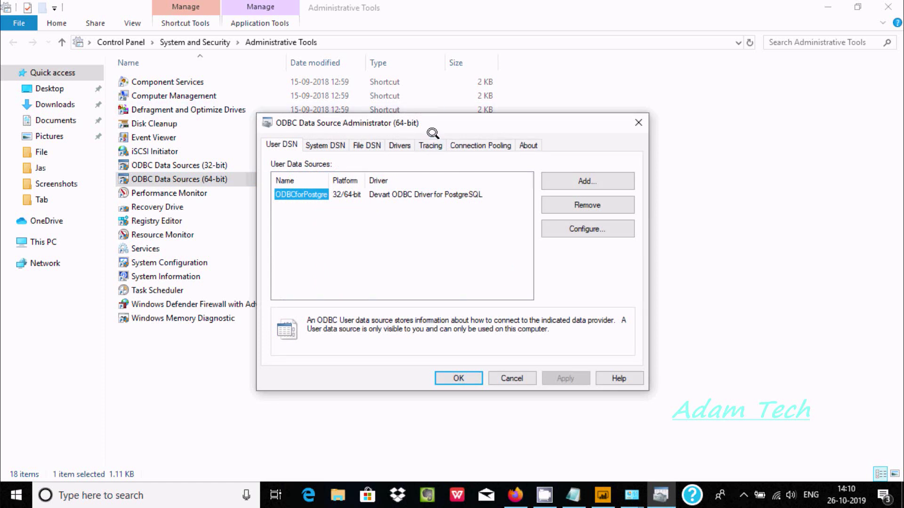
left_click(565, 181)
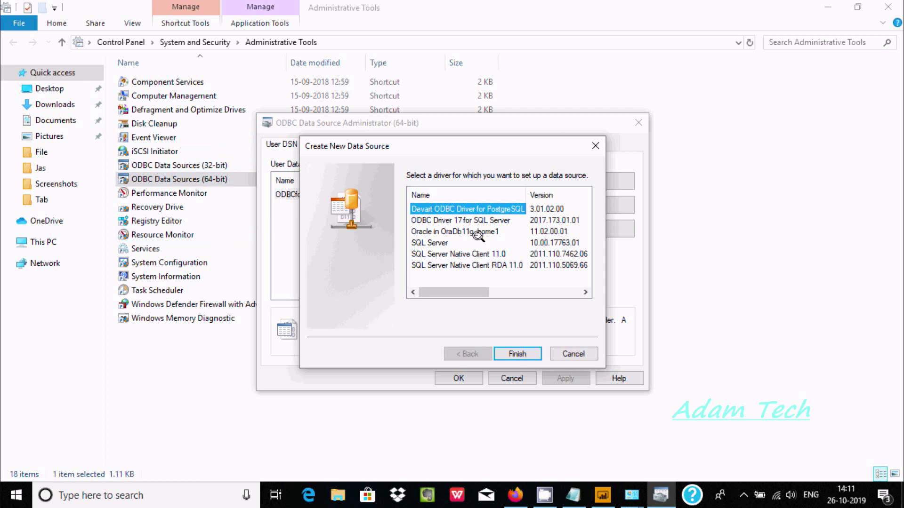
left_click(447, 229)
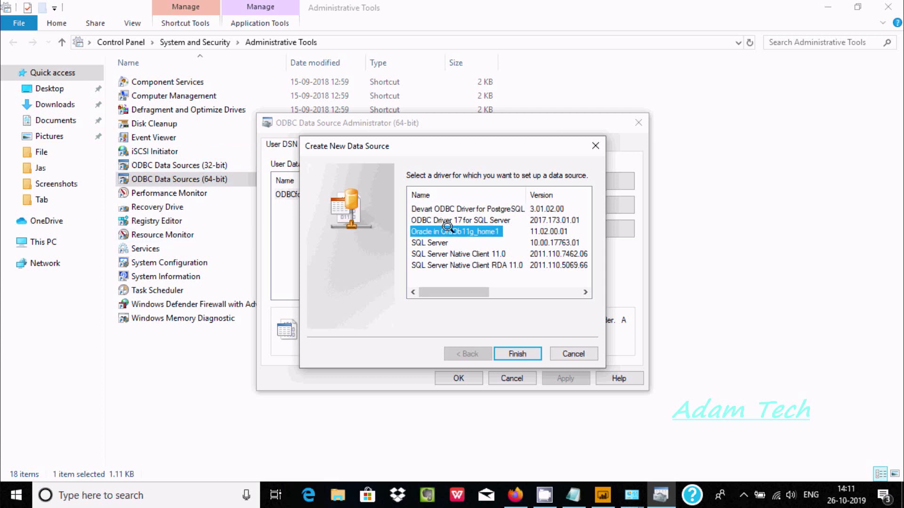
Configure data source TestHR with TNS service name orcl and user ID HR
left_click(511, 354)
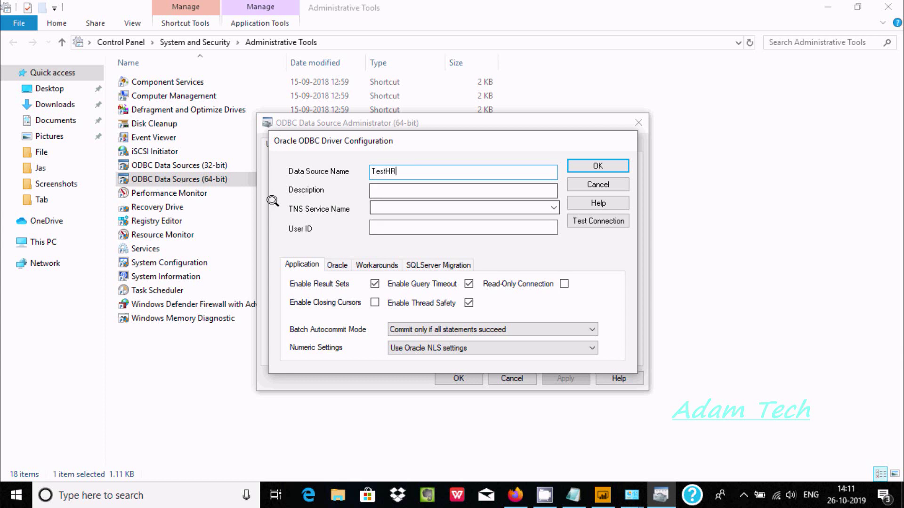
left_click(379, 205)
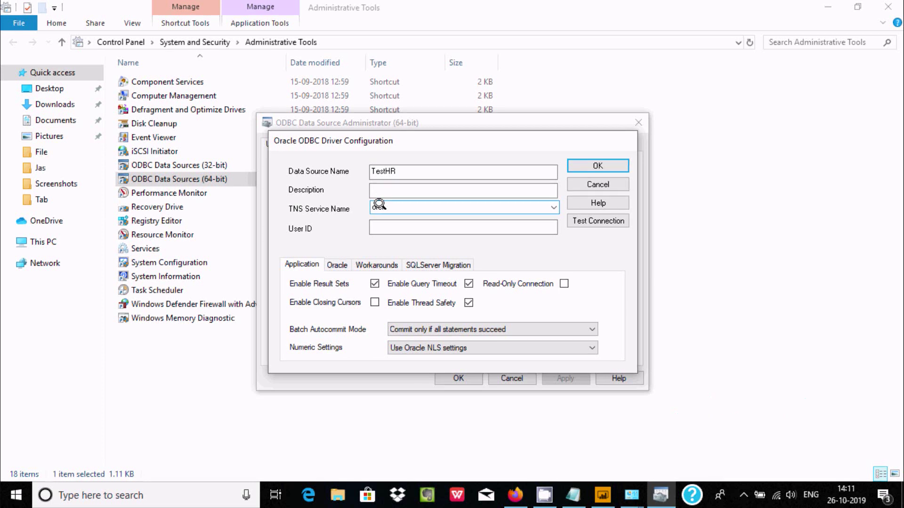
type("orcl")
left_click(392, 226)
Test TestHR with the database password, then save it and close the ODBC administrator
left_click(600, 220)
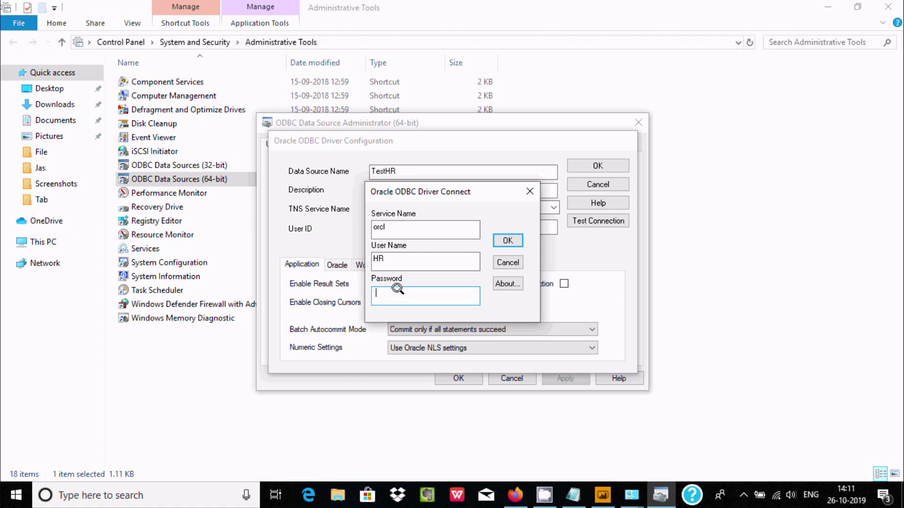
key("Return")
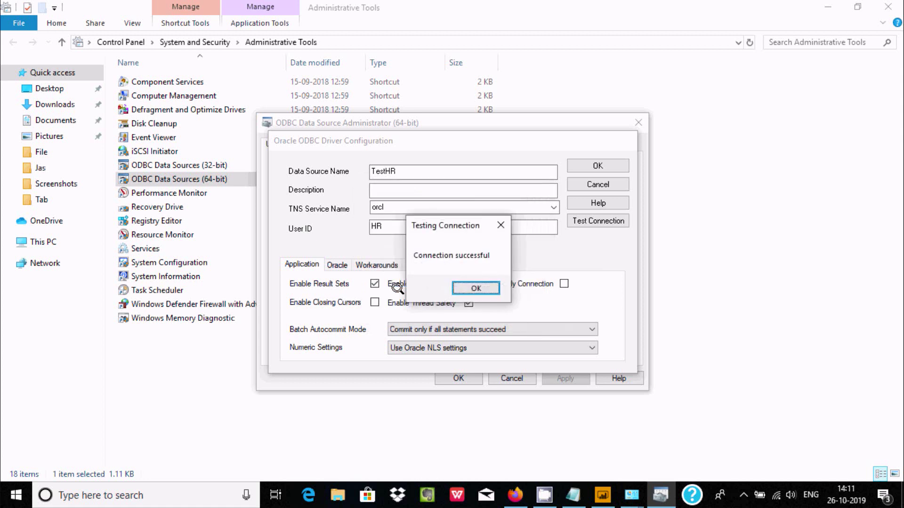
left_click(487, 286)
left_click(586, 166)
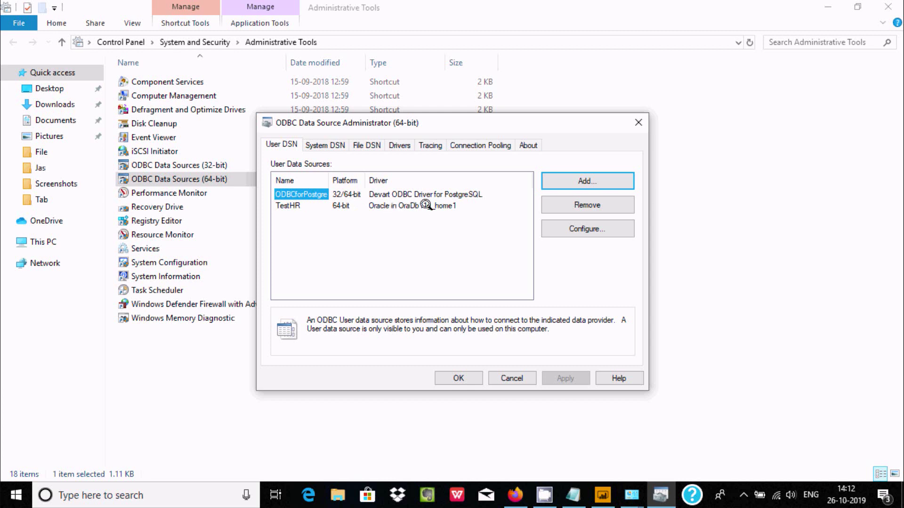
left_click(459, 376)
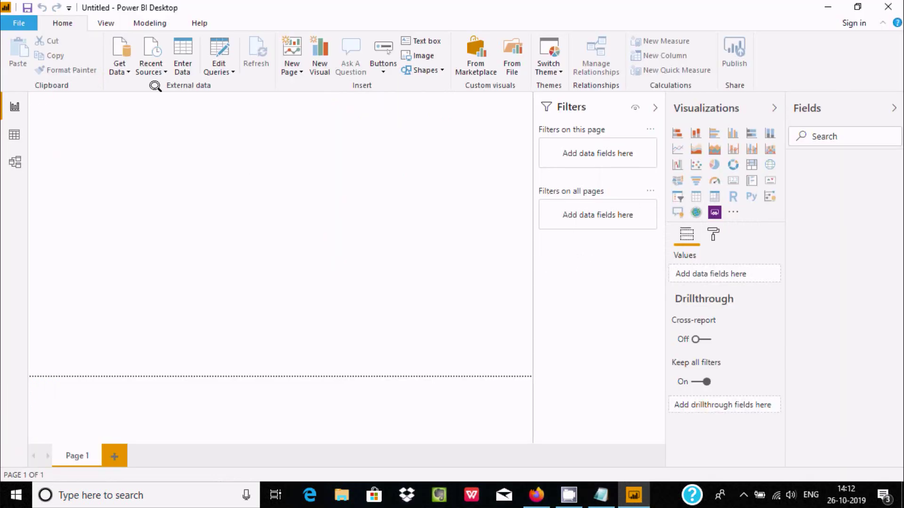
In Power BI, connect through the ODBC connector from Get Data's Other category
left_click(118, 66)
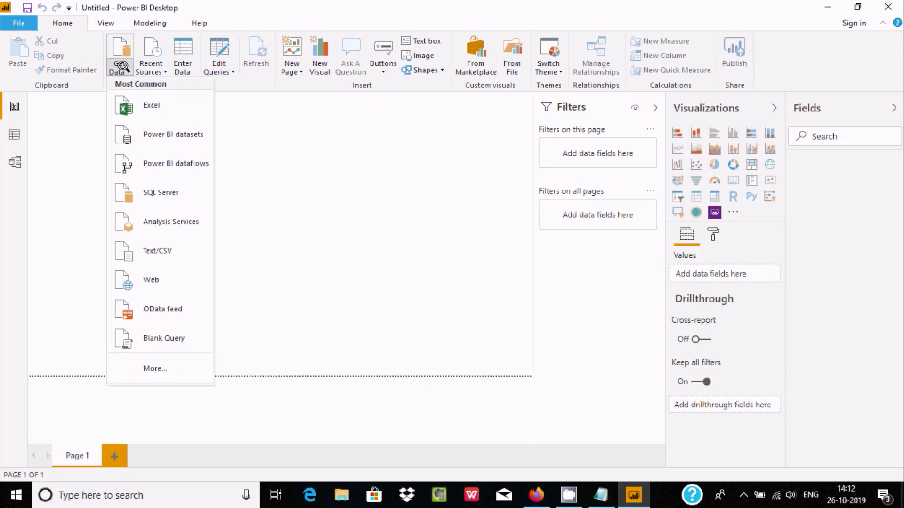
left_click(153, 367)
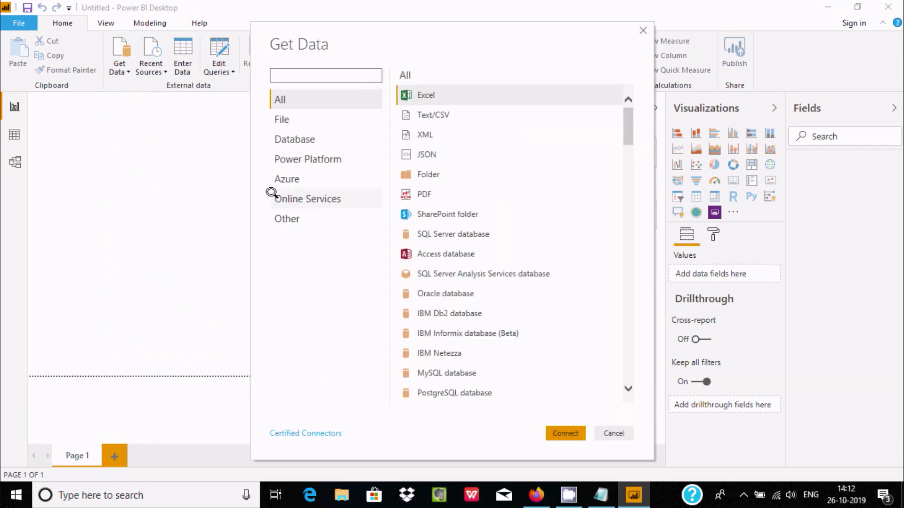
left_click(277, 217)
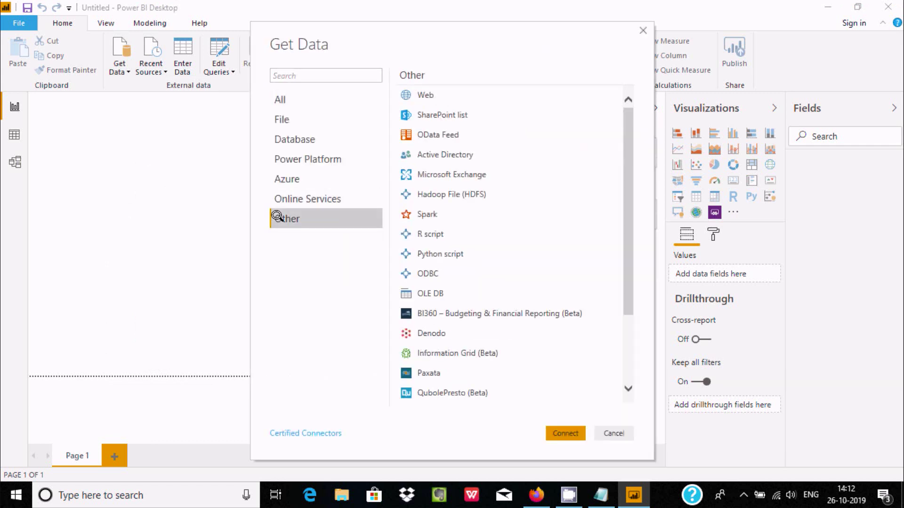
left_click(434, 281)
left_click(550, 432)
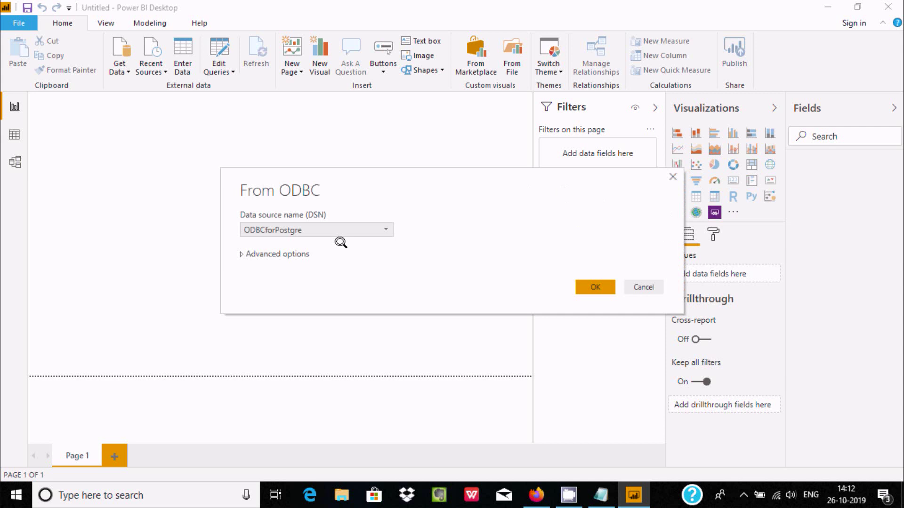
Select the TestHR data source name in the From ODBC dialog and confirm
left_click(333, 230)
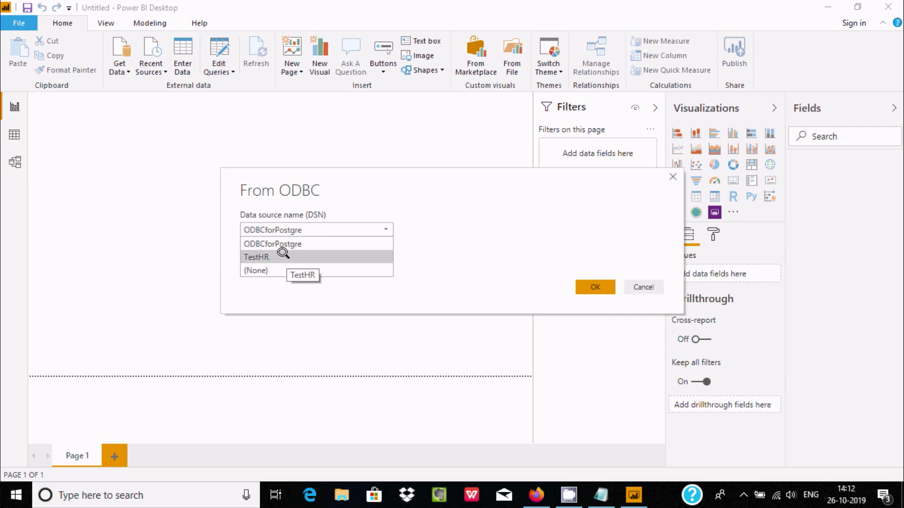
left_click(265, 256)
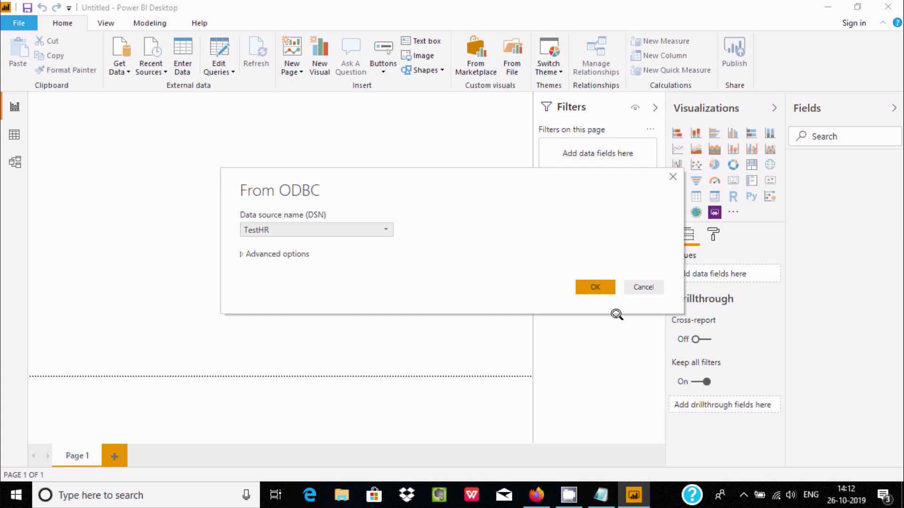
left_click(589, 287)
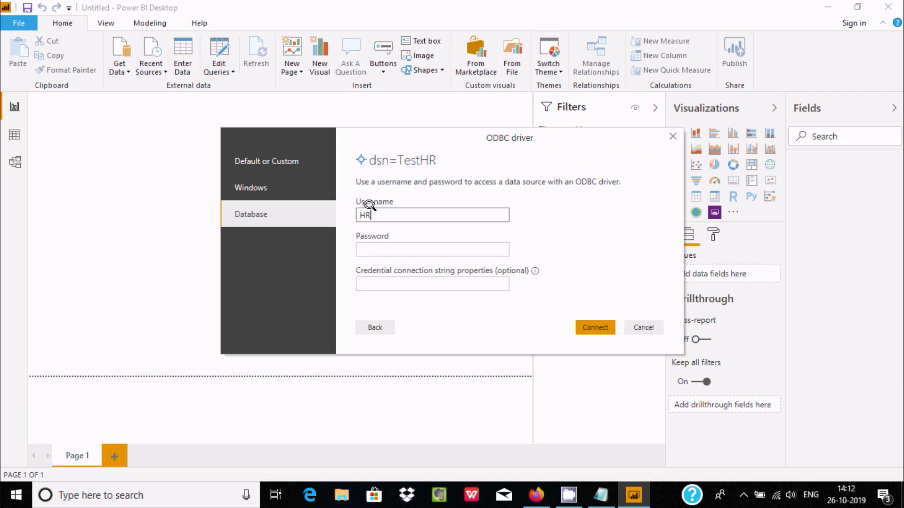
Enter the database user name and password for dsn=TestHR and connect
key("Tab")
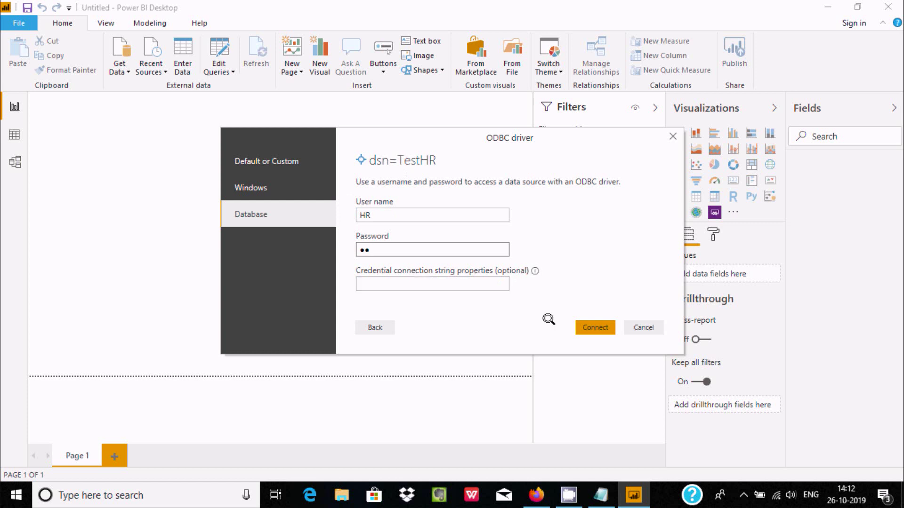
left_click(584, 327)
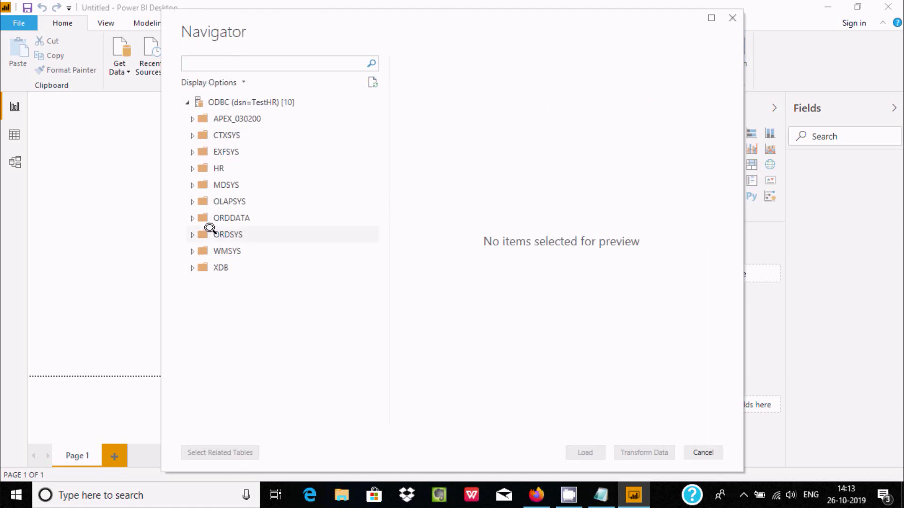
Expand HR in Navigator, preview and tick COUNTRIES, and load it into the report
left_click(190, 166)
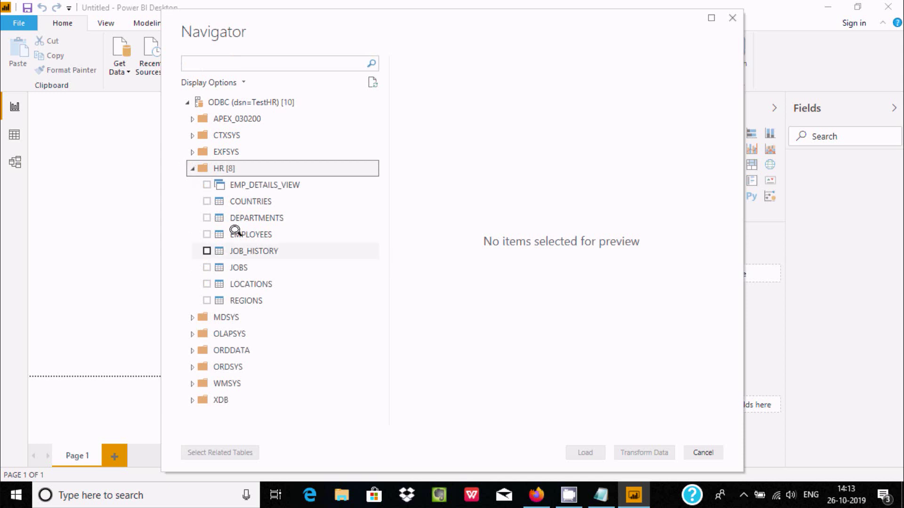
left_click(245, 202)
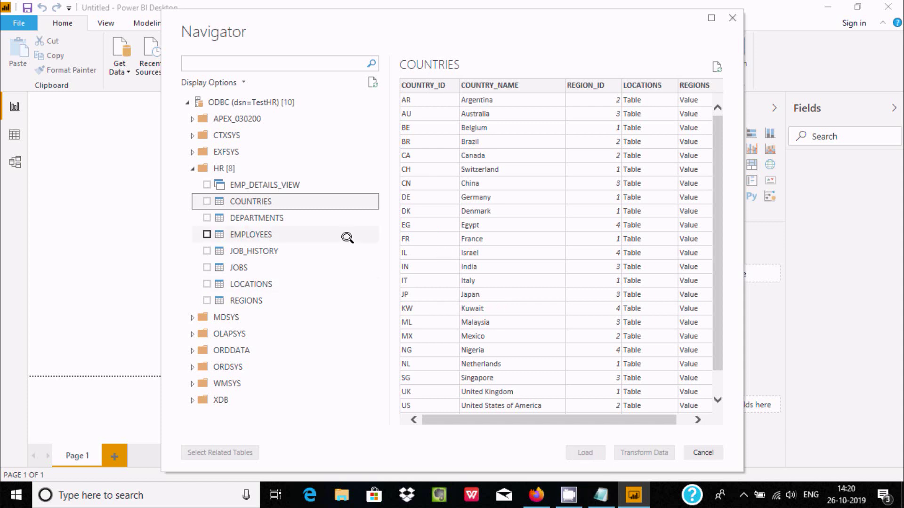
left_click(206, 201)
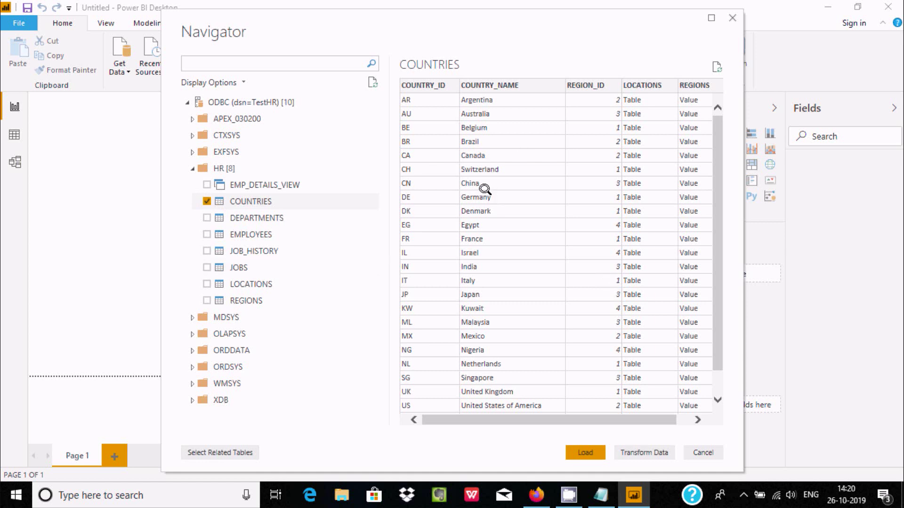
left_click(584, 451)
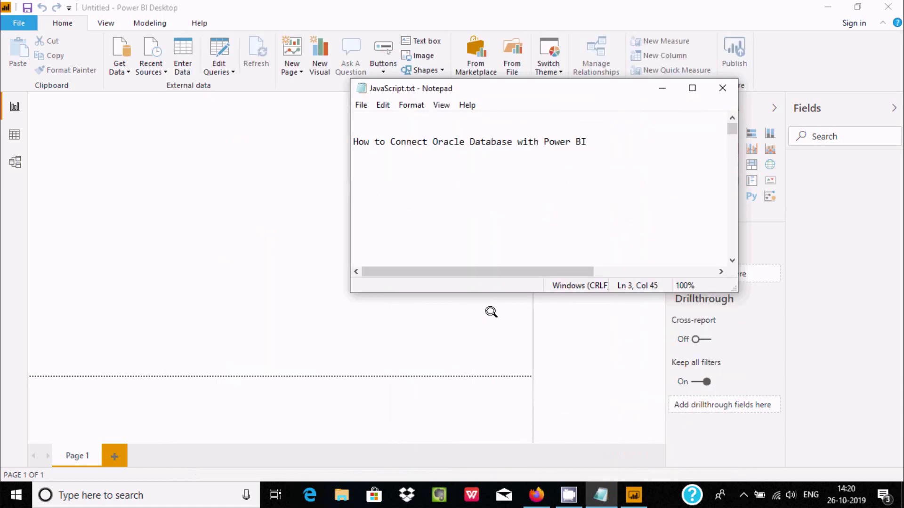
Return to Power BI and tick REGION_ID under COUNTRIES to chart it as columns
left_click(491, 312)
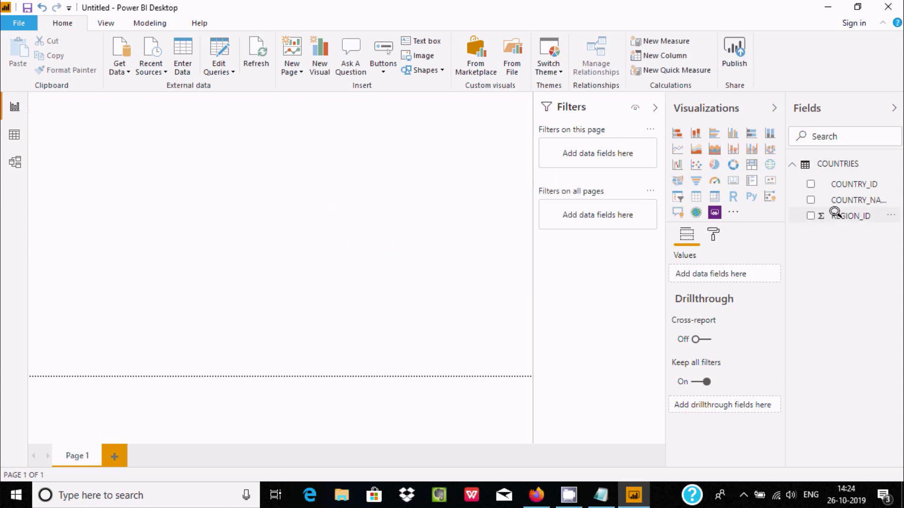
left_click(810, 215)
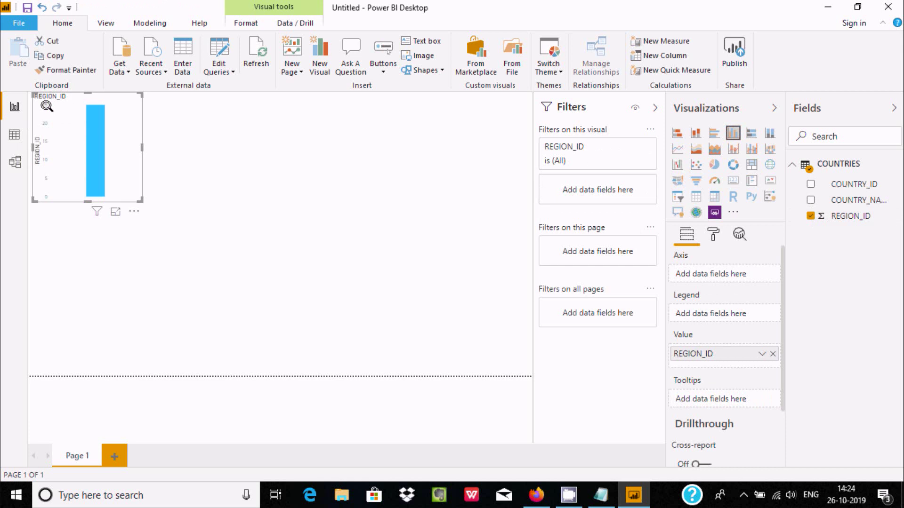
Turn the REGION_ID visual into an enlarged donut chart and show its underlying data
left_click(731, 162)
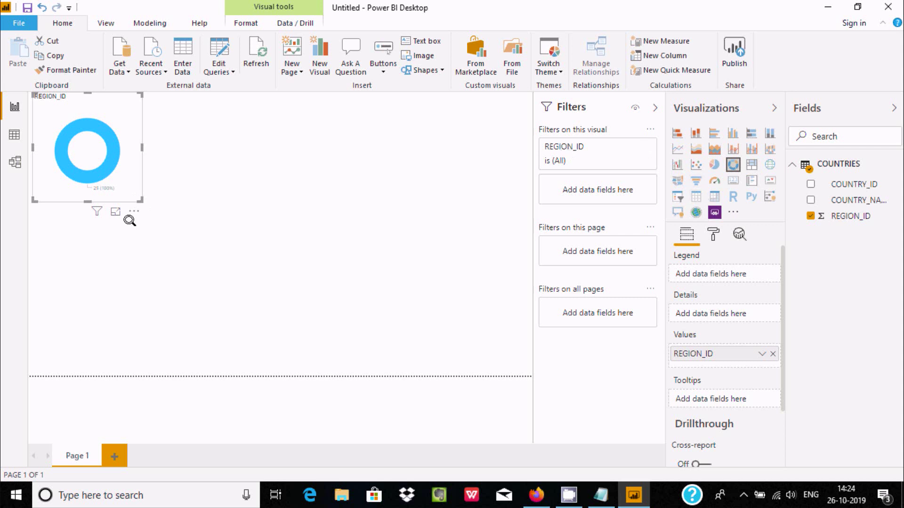
left_click_drag(136, 200, 307, 303)
right_click(193, 169)
left_click(202, 178)
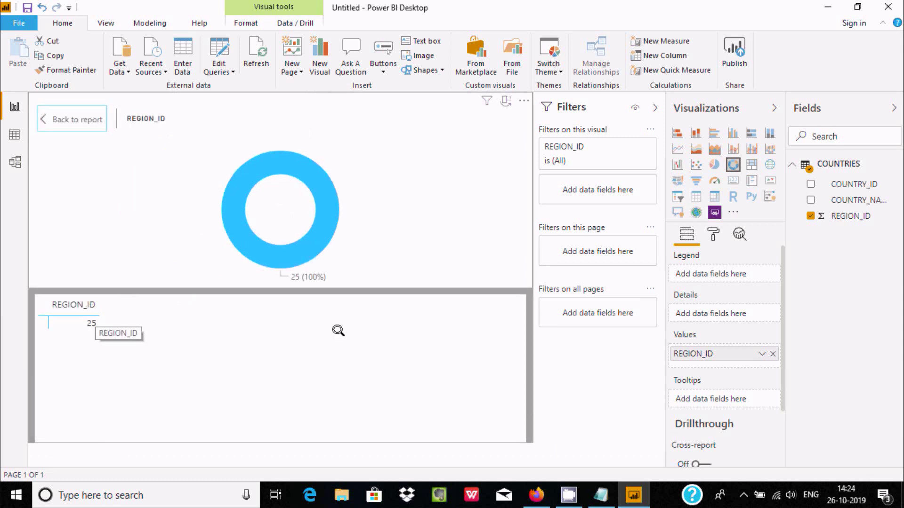
Try treemap and scatter chart, then settle on a pie chart showing 25 (100%)
left_click(750, 163)
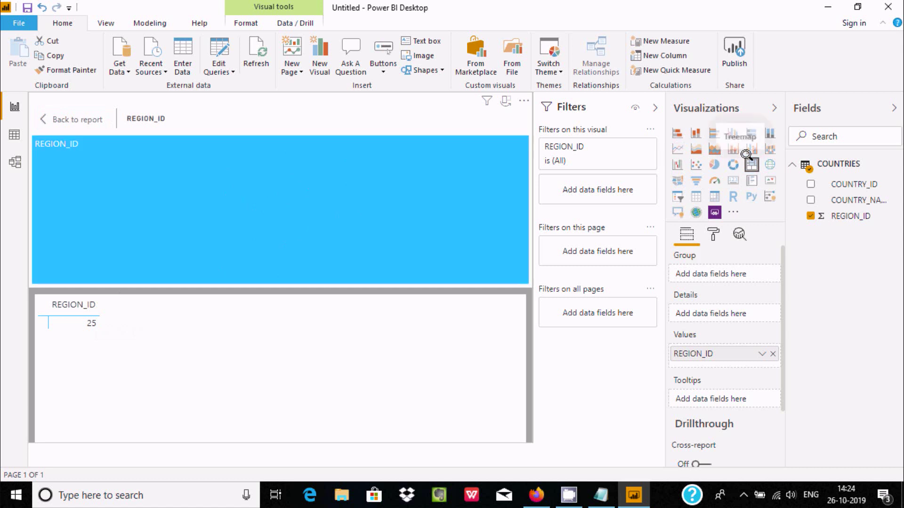
left_click(695, 162)
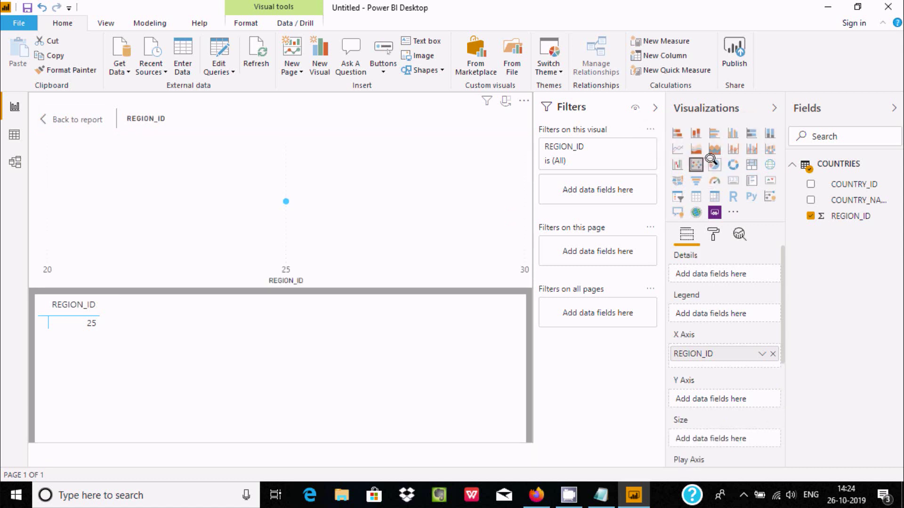
left_click(714, 165)
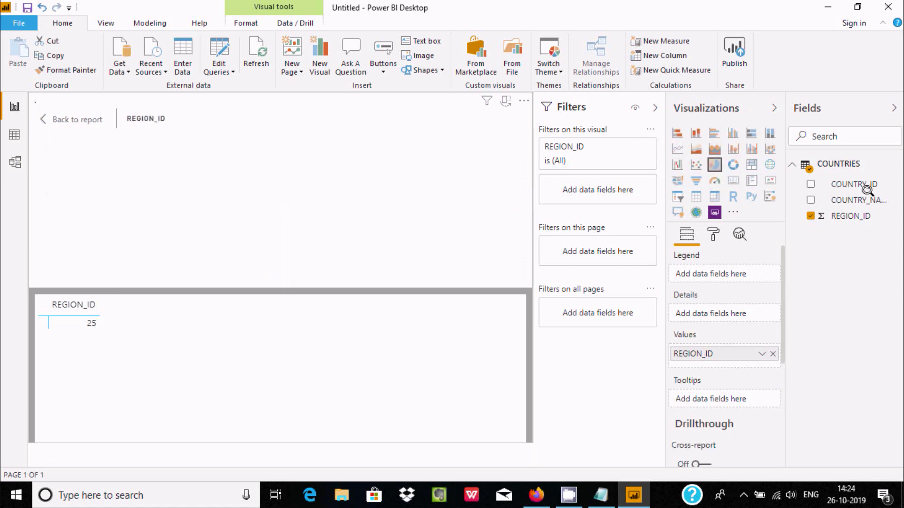
Add COUNTRY_ID and COUNTRY_NAME to the pie, giving 25 slices of 1 (4%) each
left_click(810, 183)
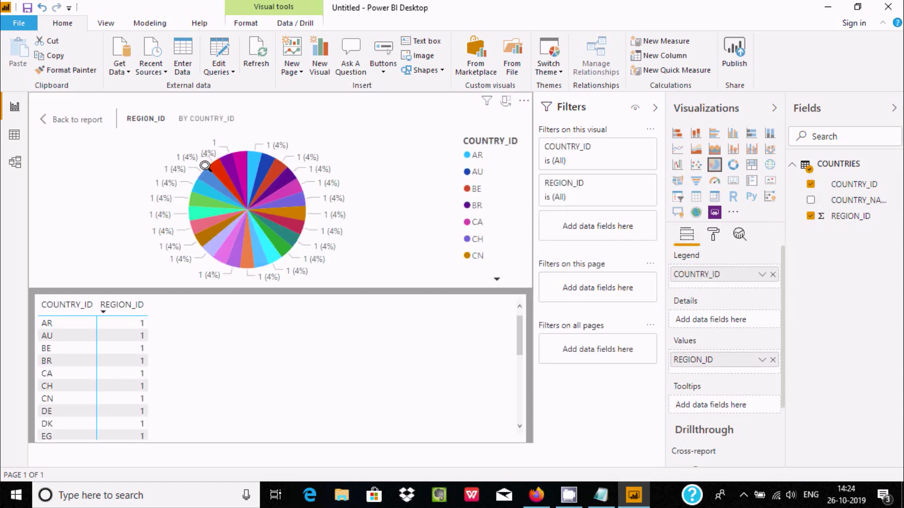
mouse_move(205, 162)
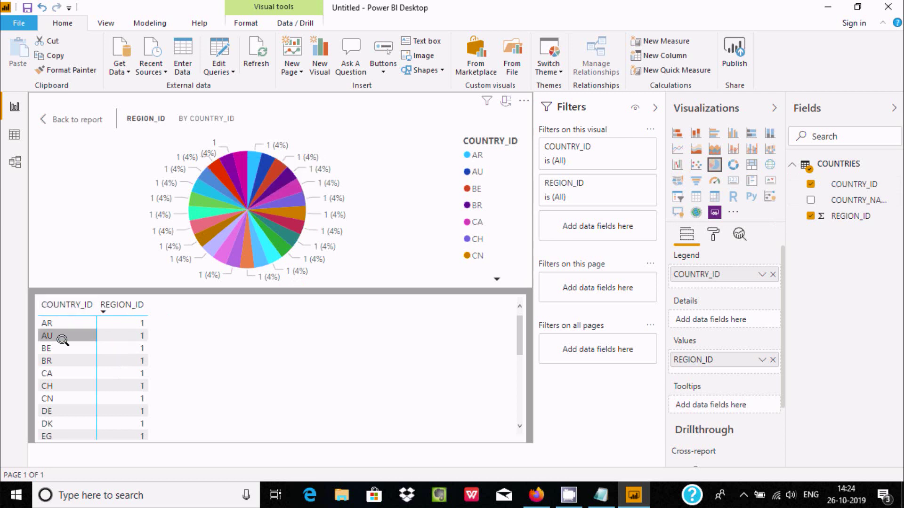
left_click(808, 198)
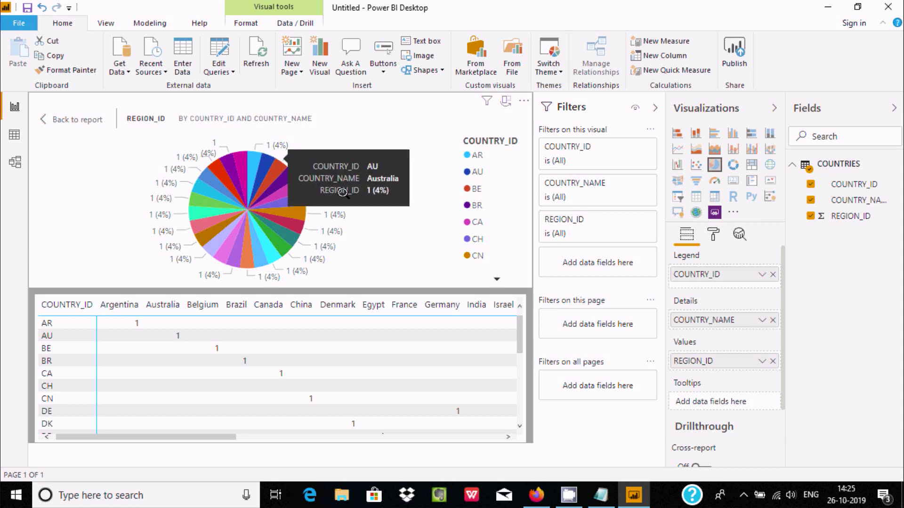
mouse_move(264, 155)
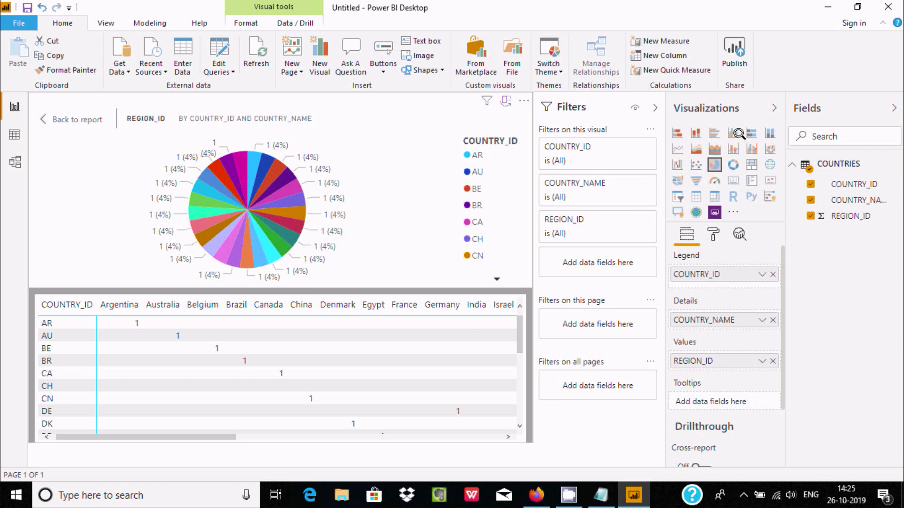
Switch the visual via Funnel to a Filled map of countries coloured by COUNTRY_NAME
left_click(690, 175)
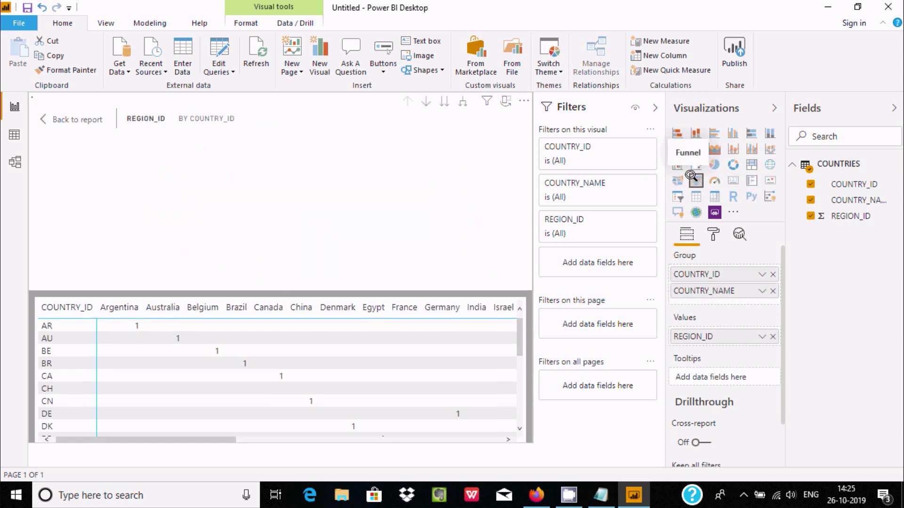
left_click(677, 180)
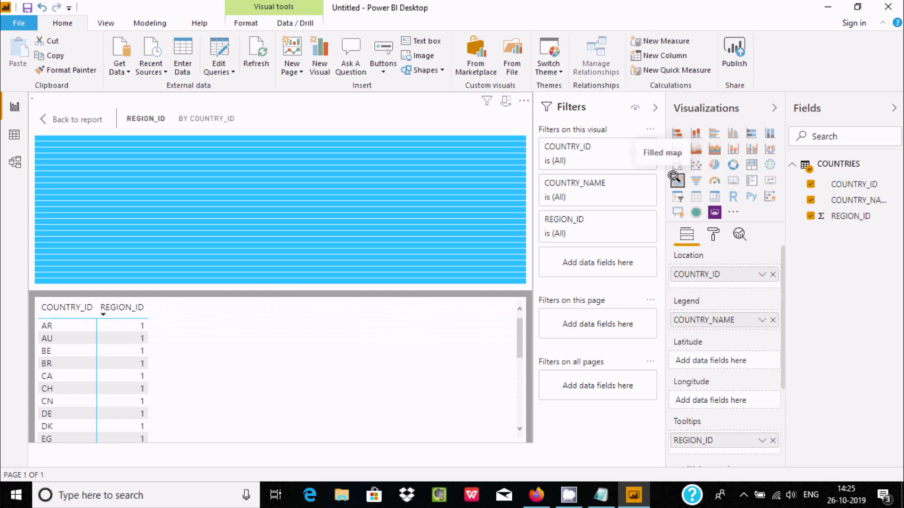